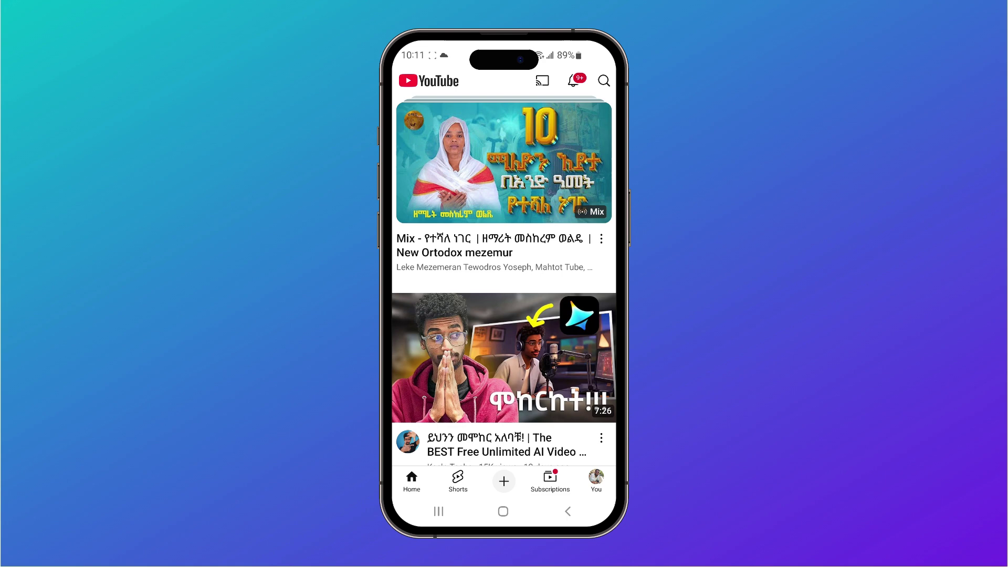
scroll(504, 252, "down", 2)
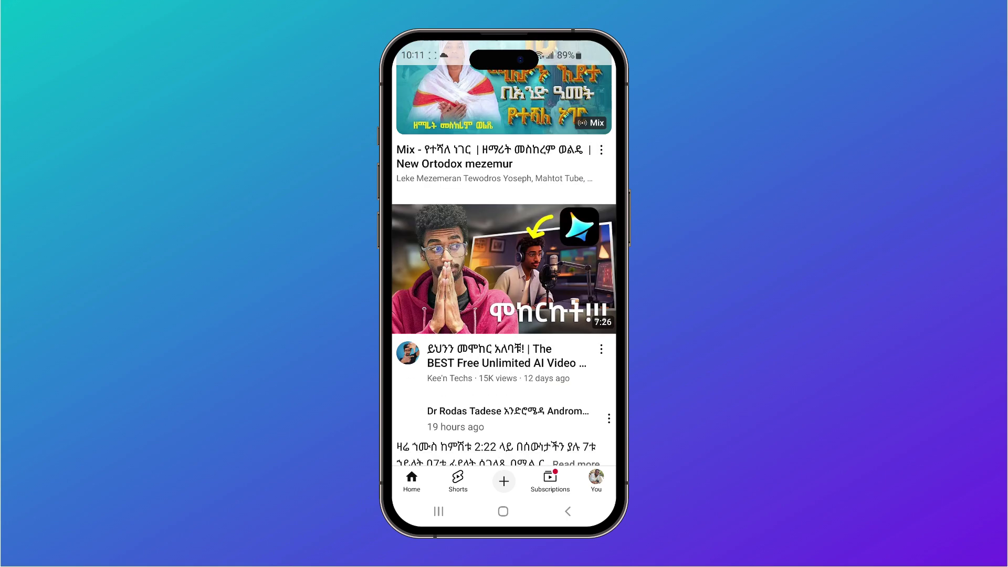
Search YouTube for 'vr roller coaster' and load the results
left_click(582, 80)
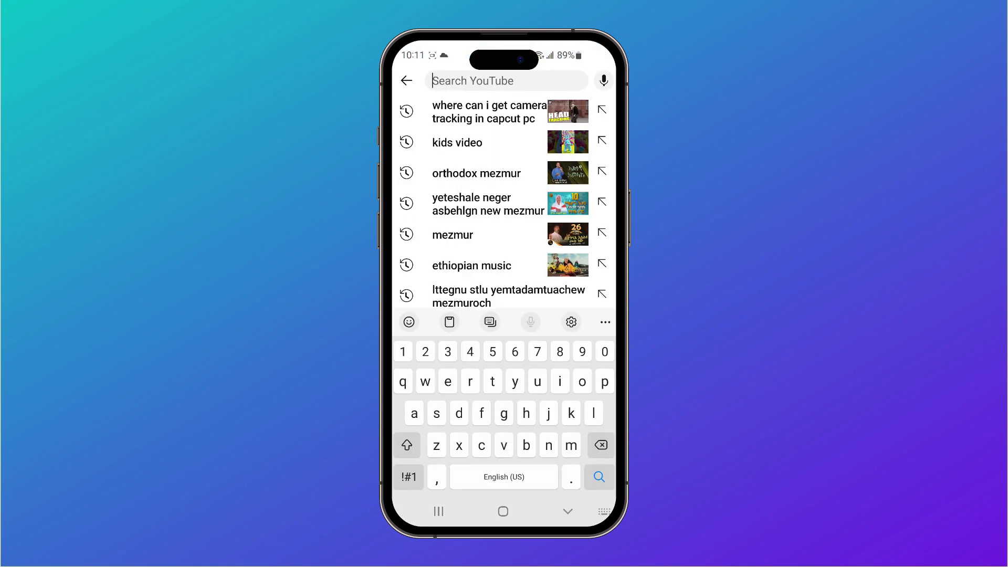
type("v")
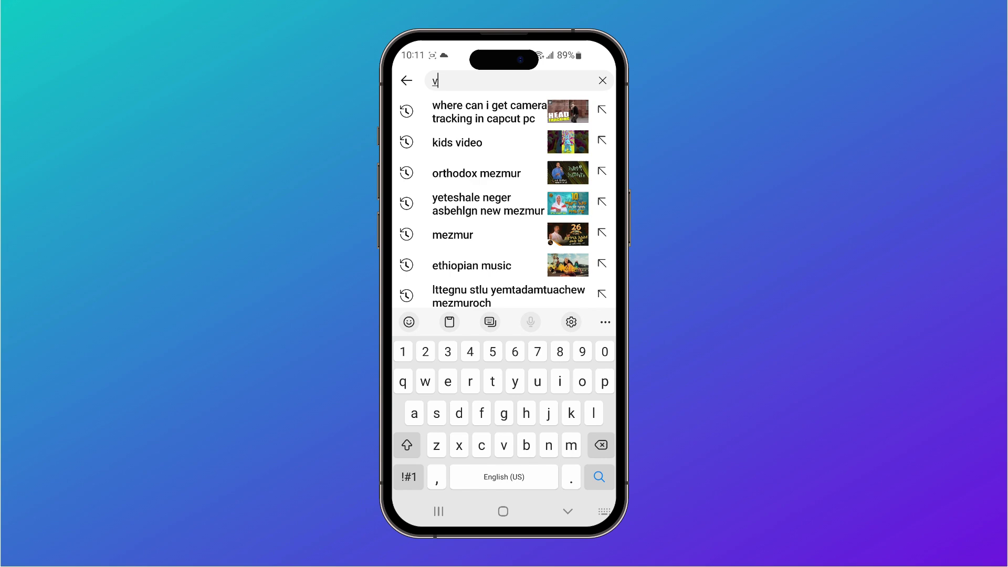
type("r roll")
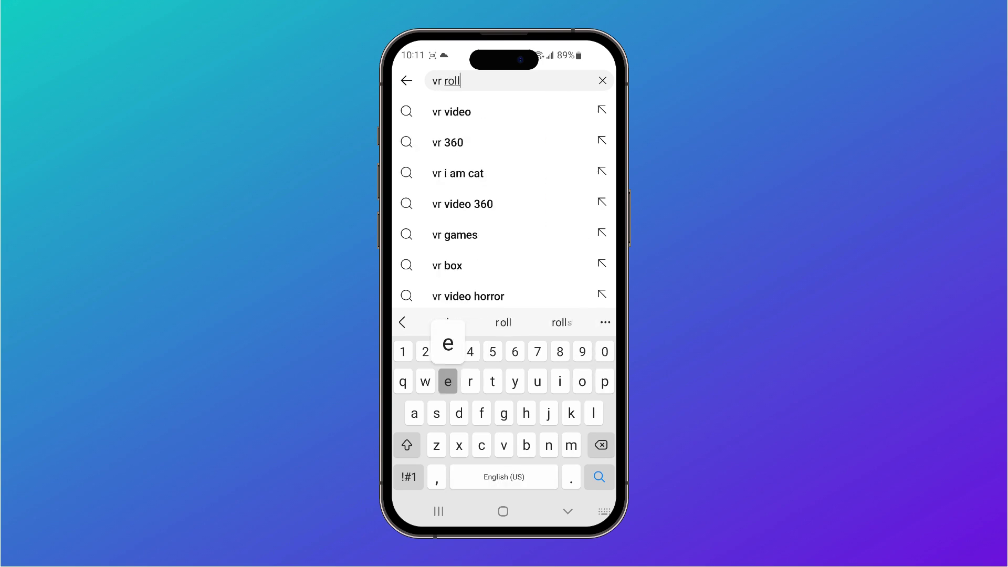
type("er ")
type("coa")
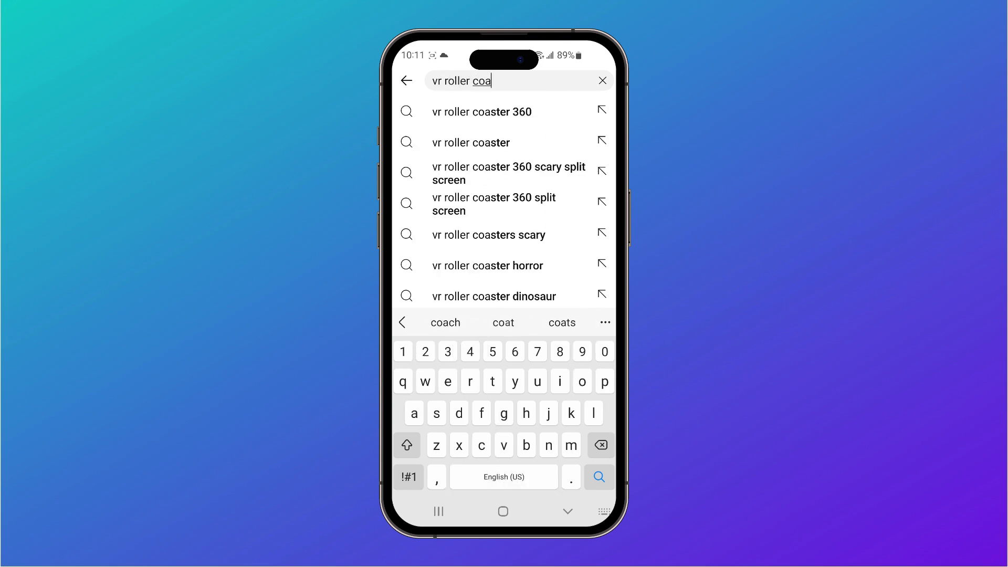
type("ster")
key("Return")
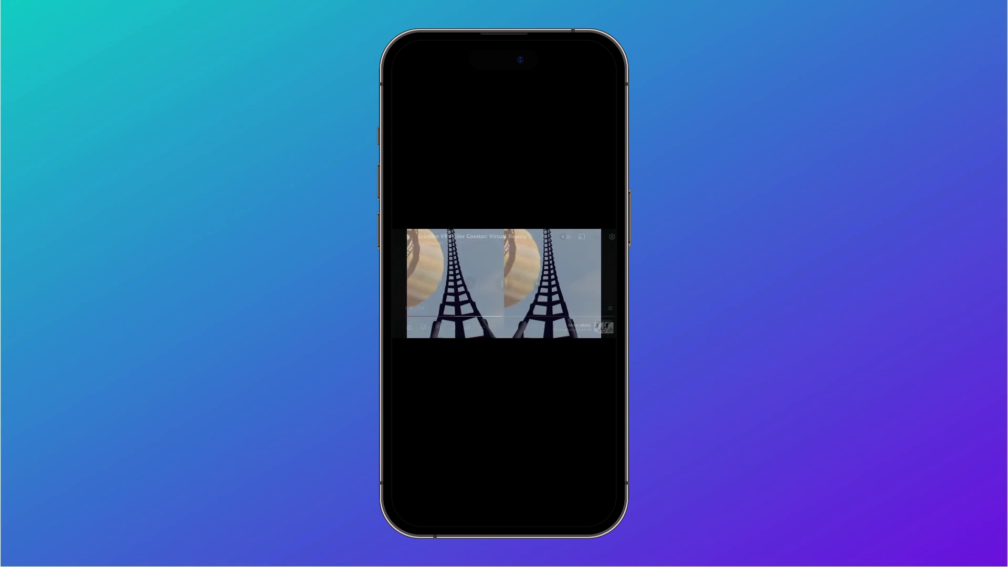
left_click(504, 284)
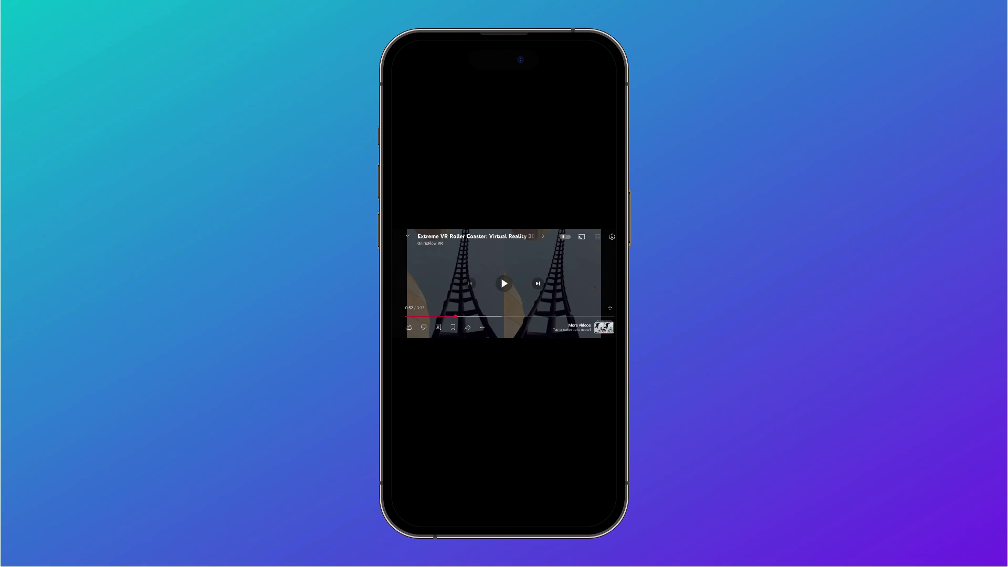